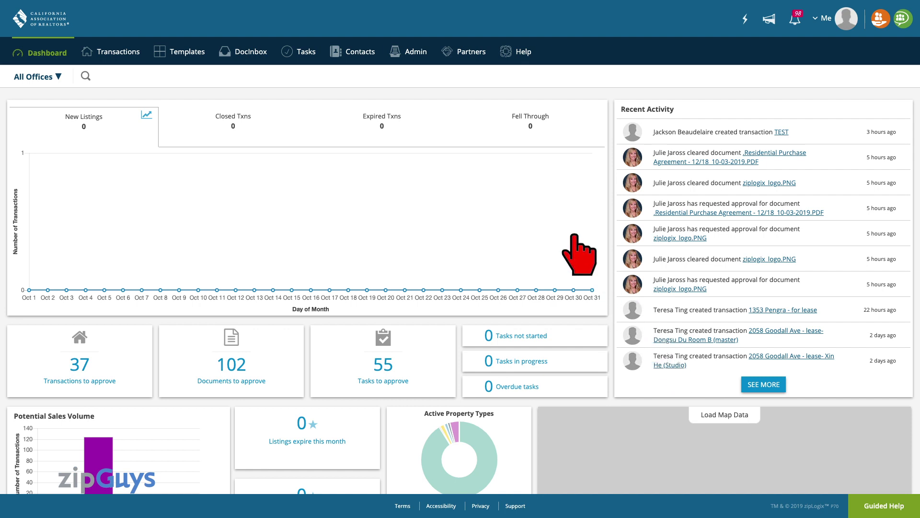
# - Open the Users list from the Admin menu
pyautogui.click(417, 52)
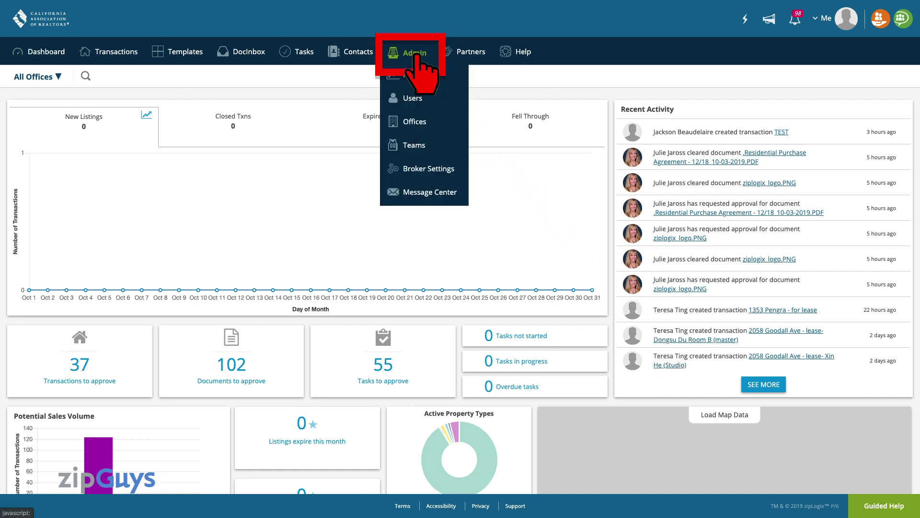
pyautogui.click(413, 101)
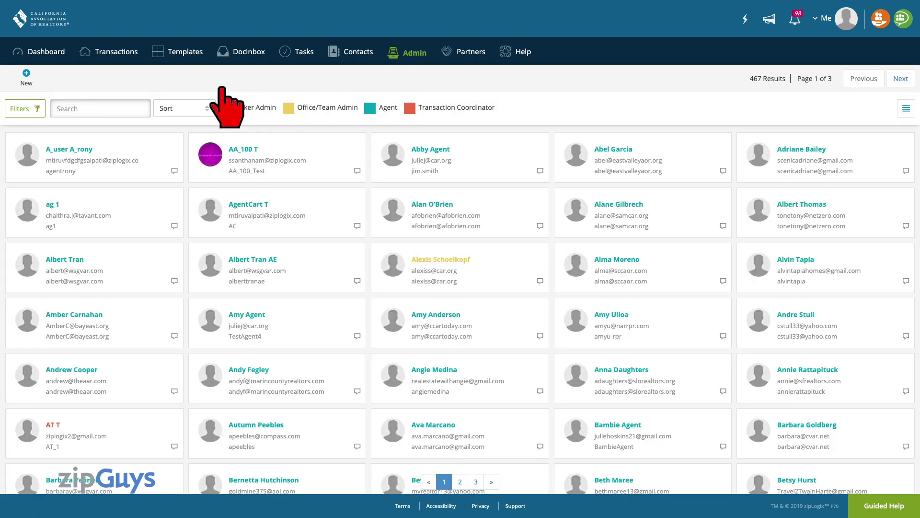
# - Start a new user with the Transaction Coordinator role
pyautogui.click(26, 76)
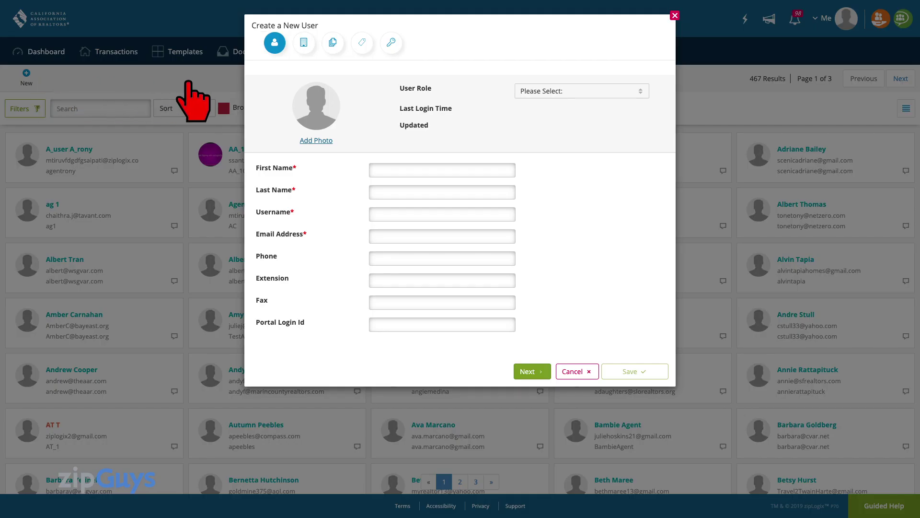
pyautogui.click(603, 91)
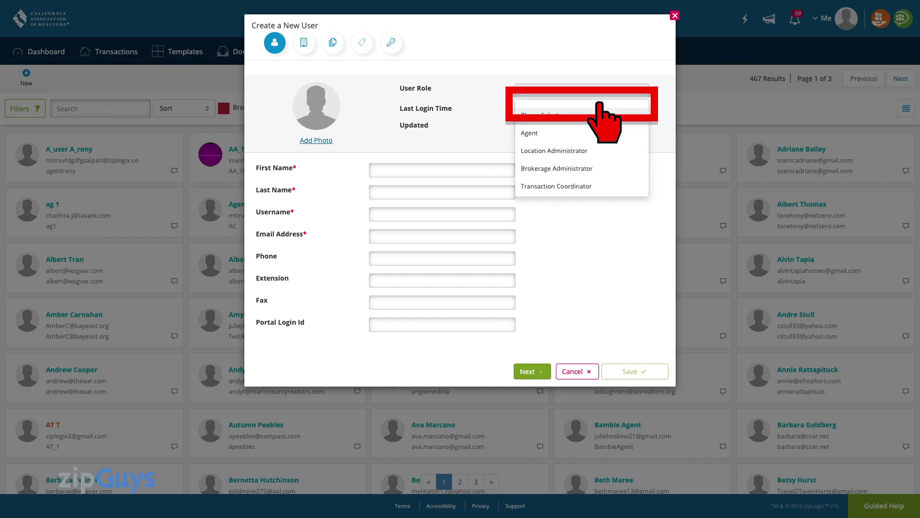
pyautogui.click(594, 187)
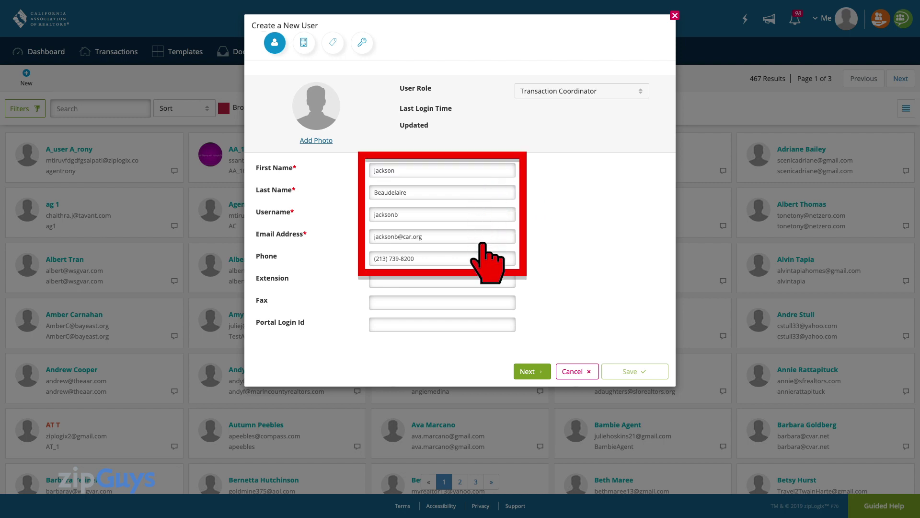
# - Assign the user to Ed and Jackson's Office and Ed's New Office
pyautogui.click(529, 371)
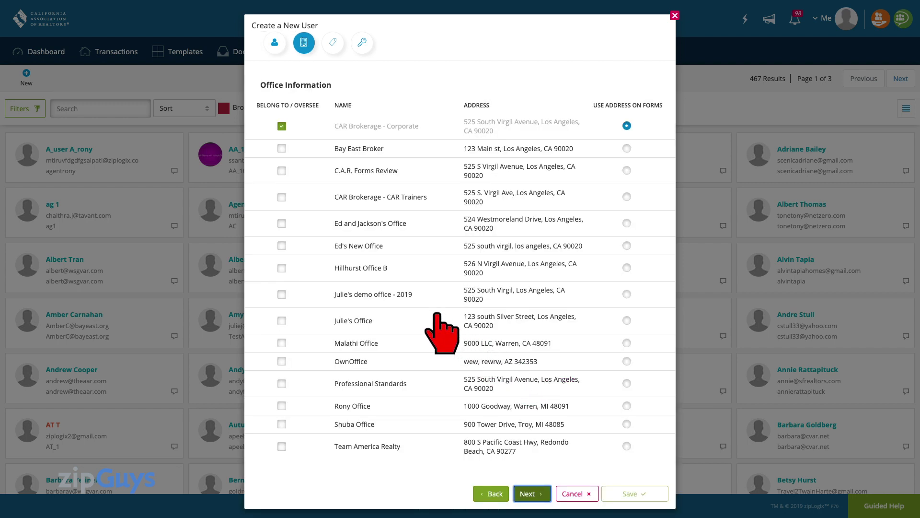
pyautogui.click(282, 223)
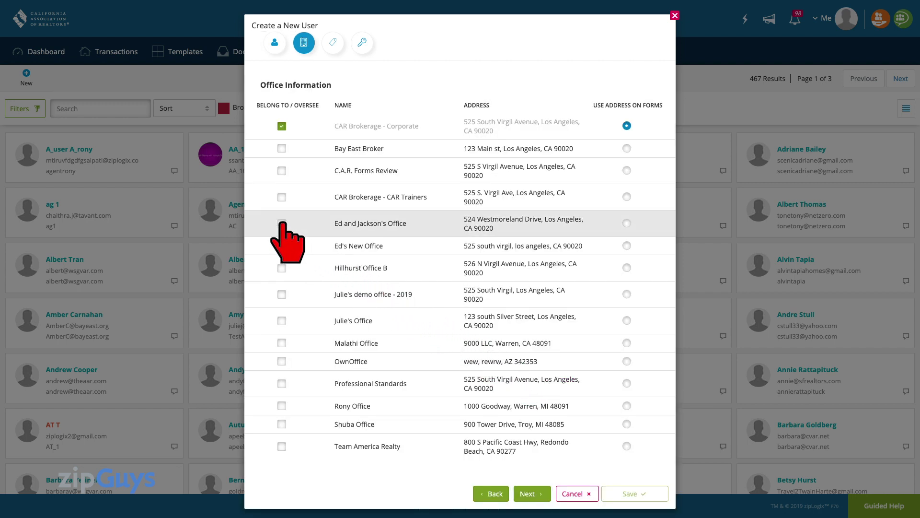
pyautogui.click(281, 245)
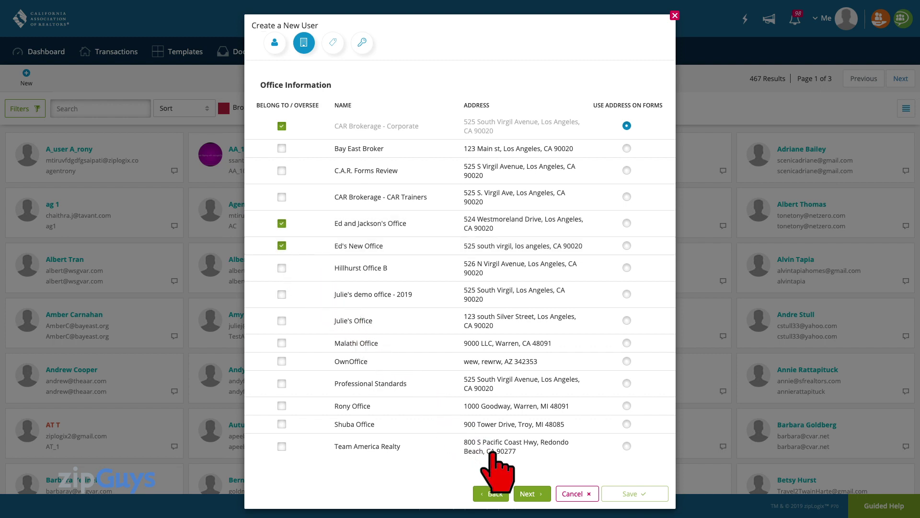
# - Allow the user to use the DINK and ZFME products
pyautogui.click(533, 491)
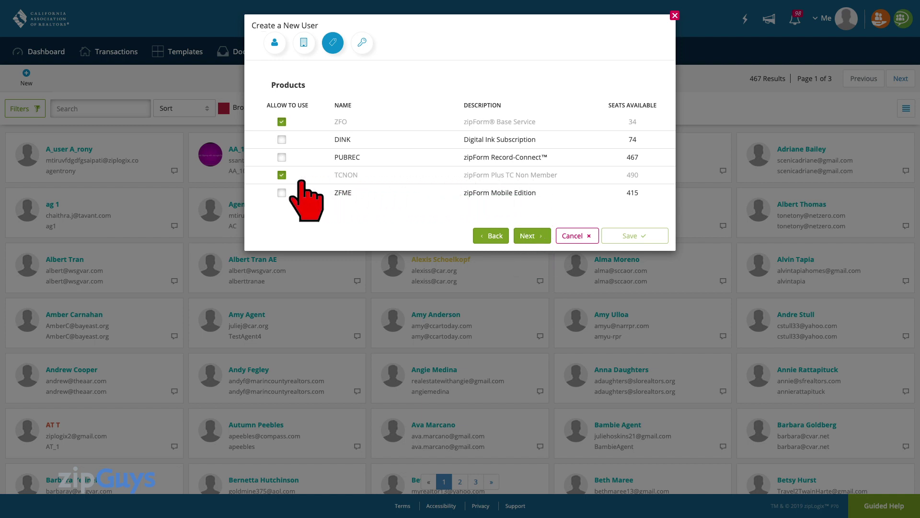
pyautogui.click(282, 139)
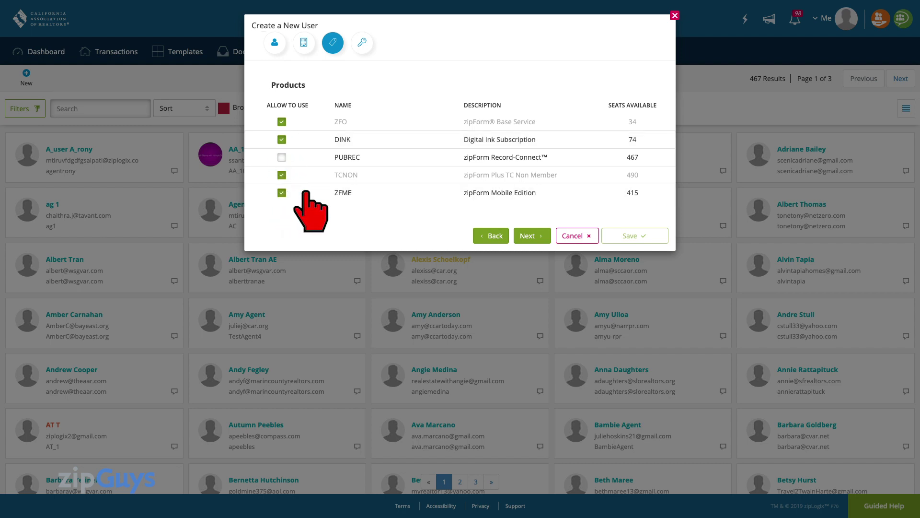
pyautogui.click(528, 236)
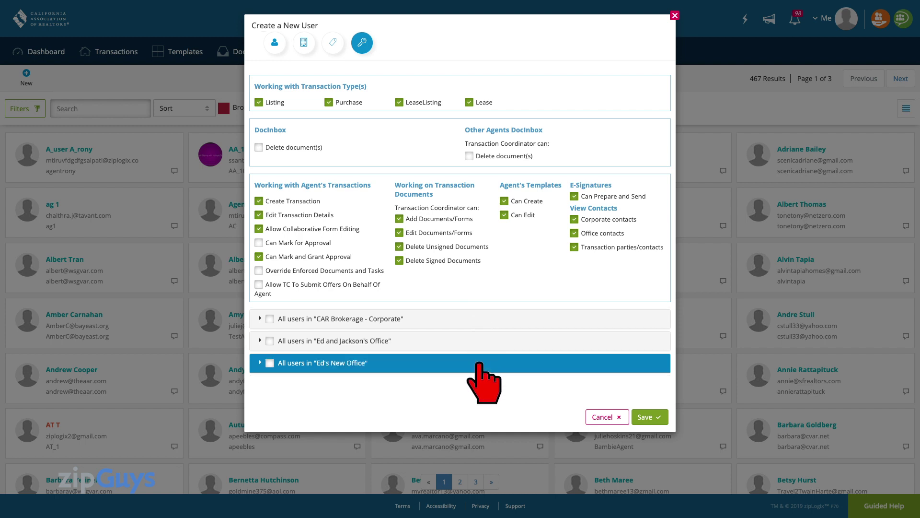
# - Give the coordinator access to six agents in Ed's New Office and save the user
pyautogui.click(260, 363)
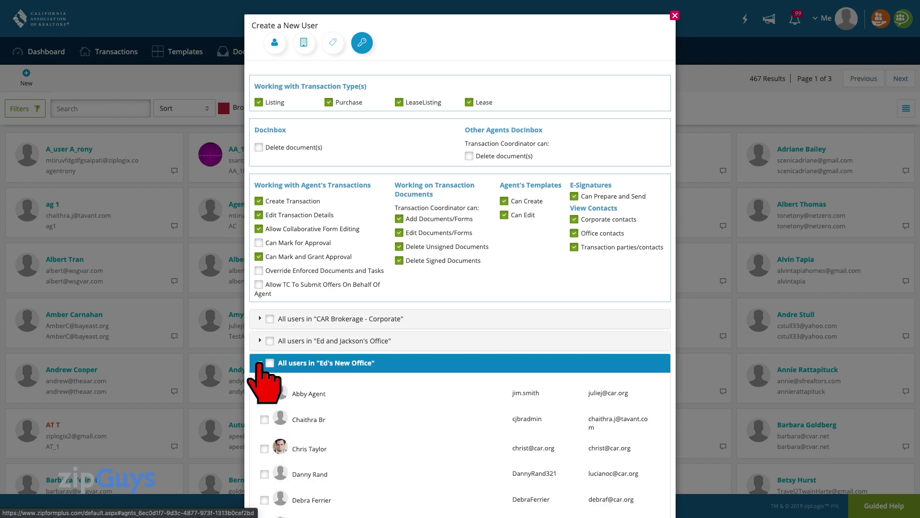
pyautogui.scroll(-4, 265, 381)
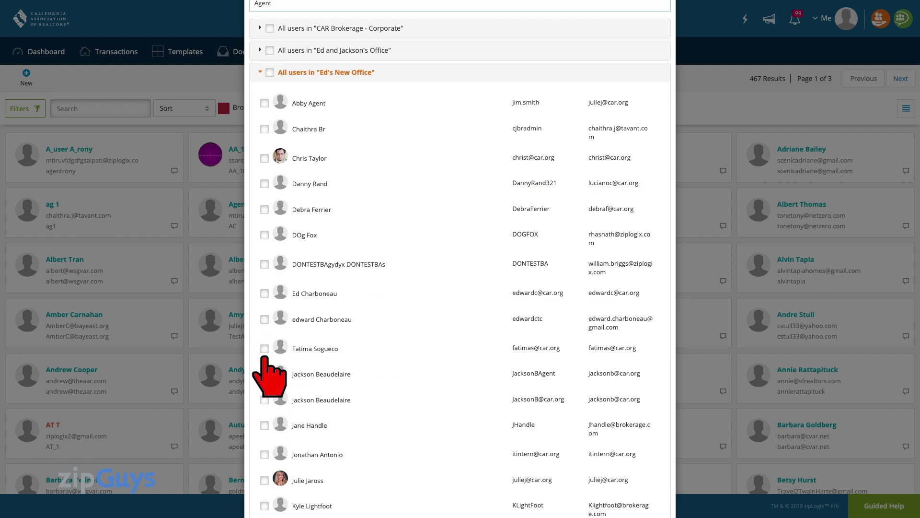
pyautogui.click(265, 480)
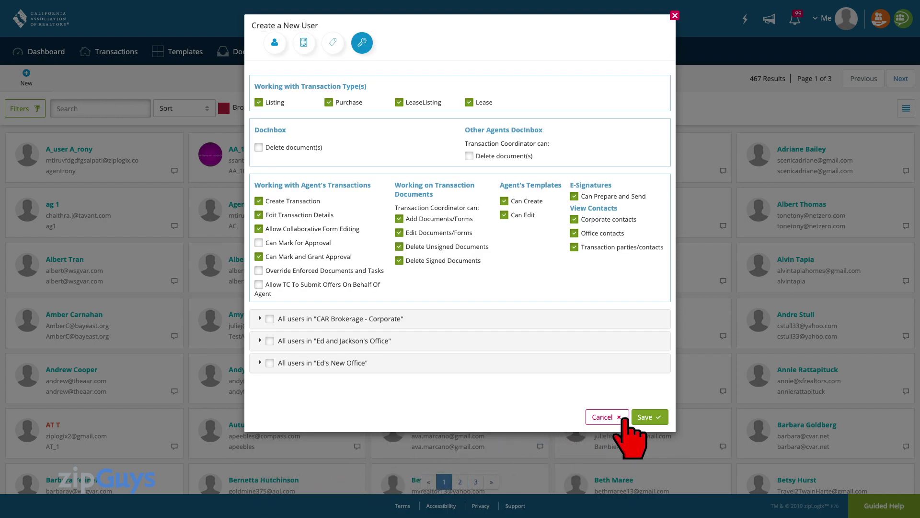
pyautogui.click(650, 416)
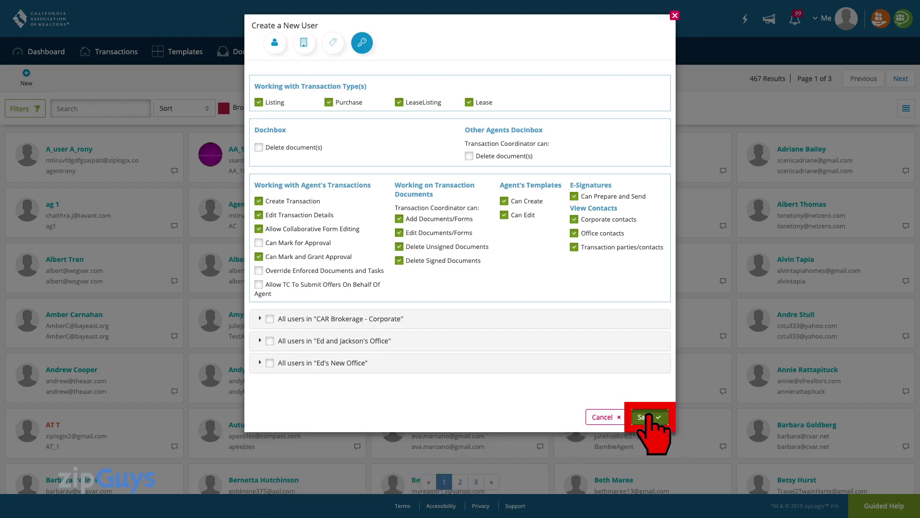